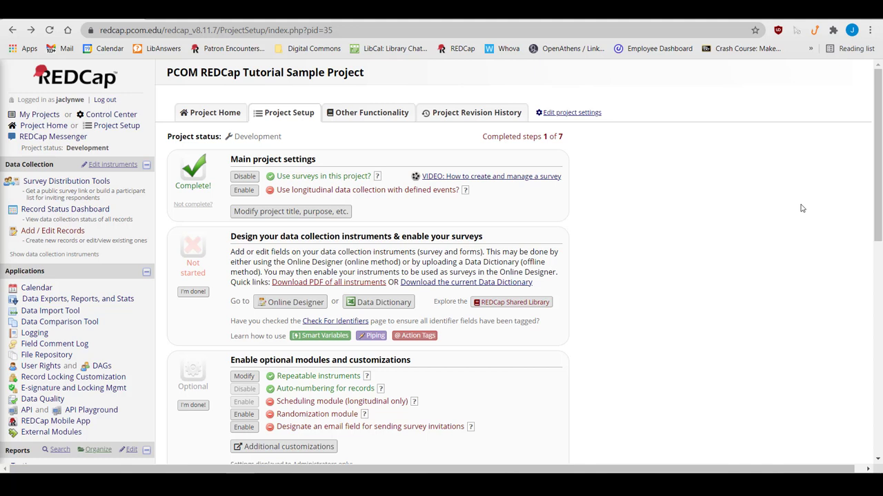
# Step: From the Online Designer, look over the instruments in the REDCap Shared Library and return to the instrument list
pyautogui.click(319, 303)
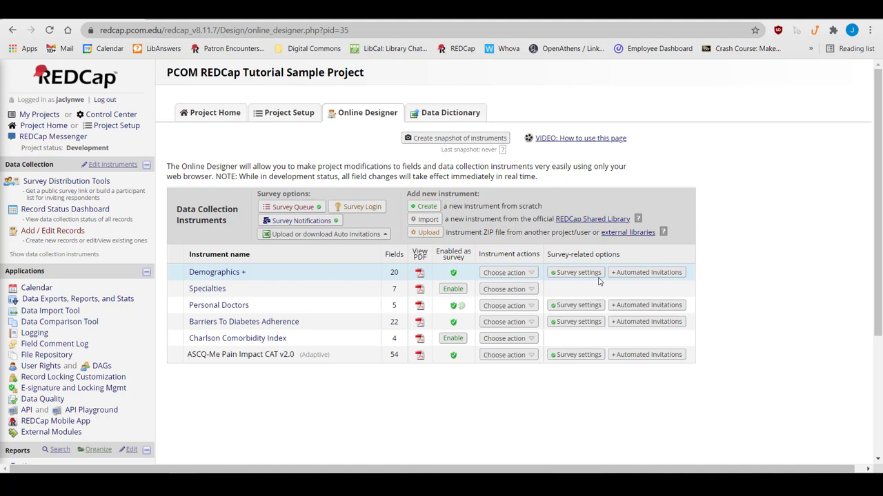
pyautogui.click(427, 219)
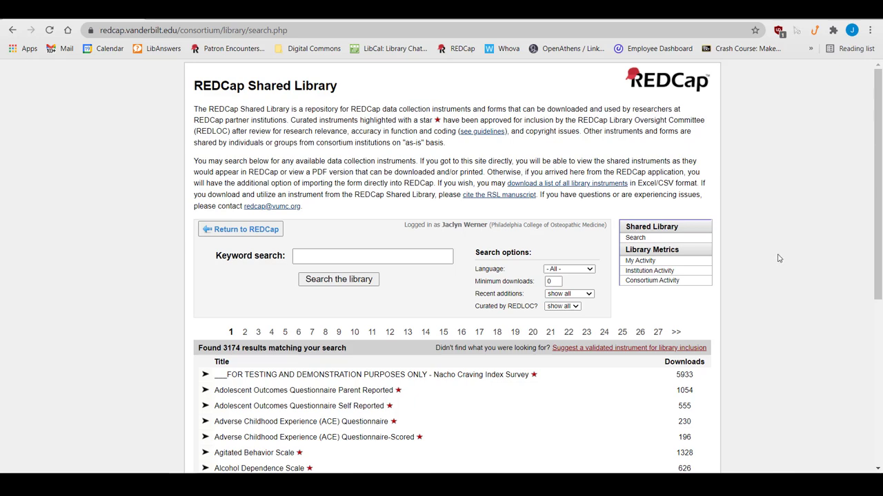
pyautogui.scroll(-1, 779, 258)
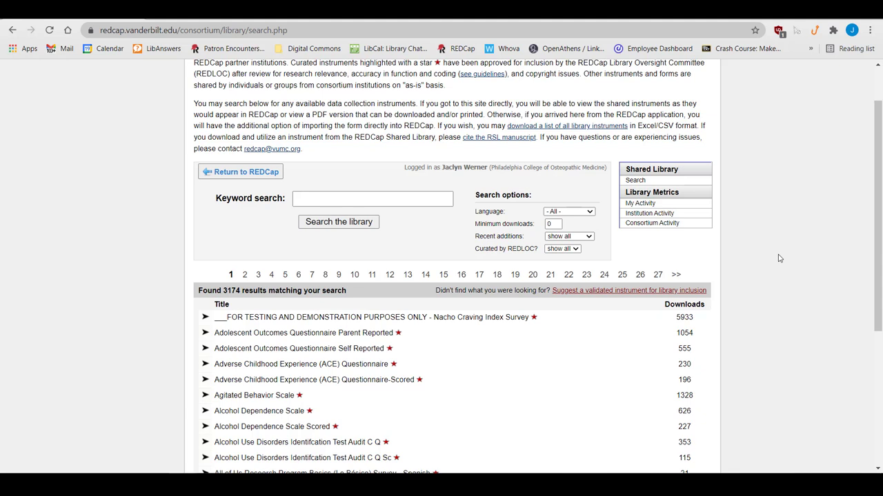
pyautogui.click(13, 29)
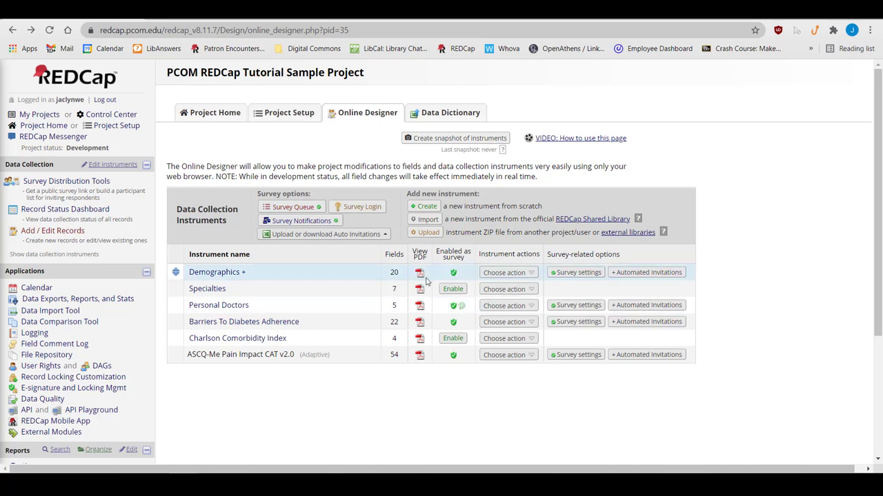
# Step: Open the age field of the Demographics + instrument for editing and review the available field types
pyautogui.click(234, 273)
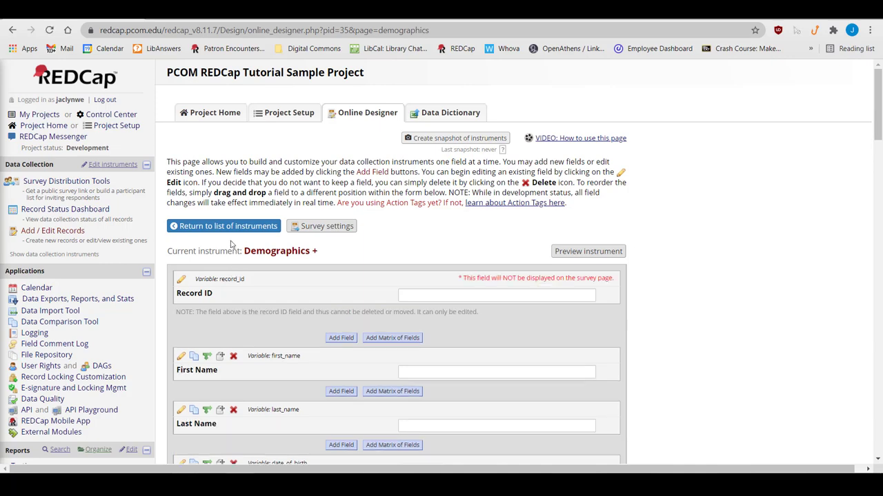
pyautogui.scroll(-1, 232, 244)
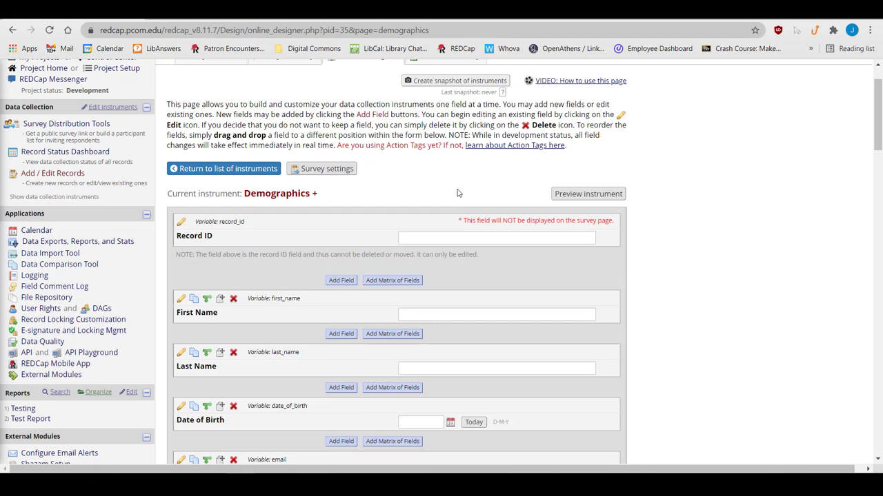
pyautogui.scroll(-4, 456, 193)
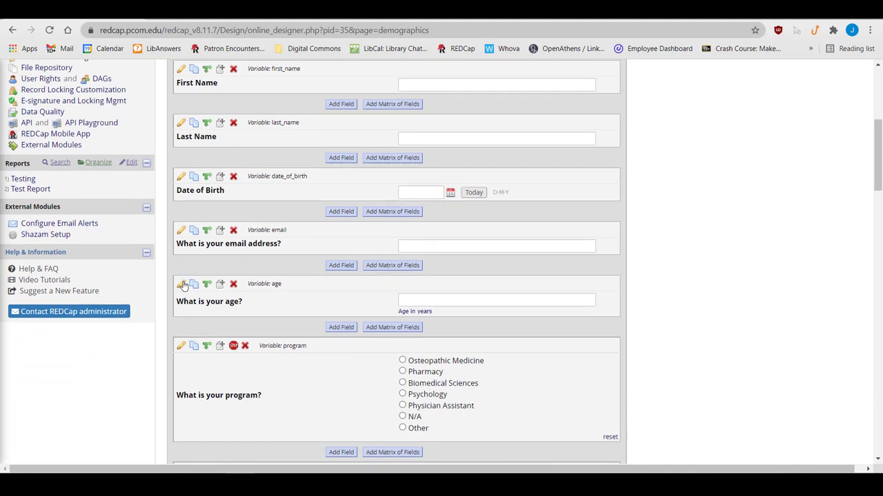
pyautogui.click(180, 284)
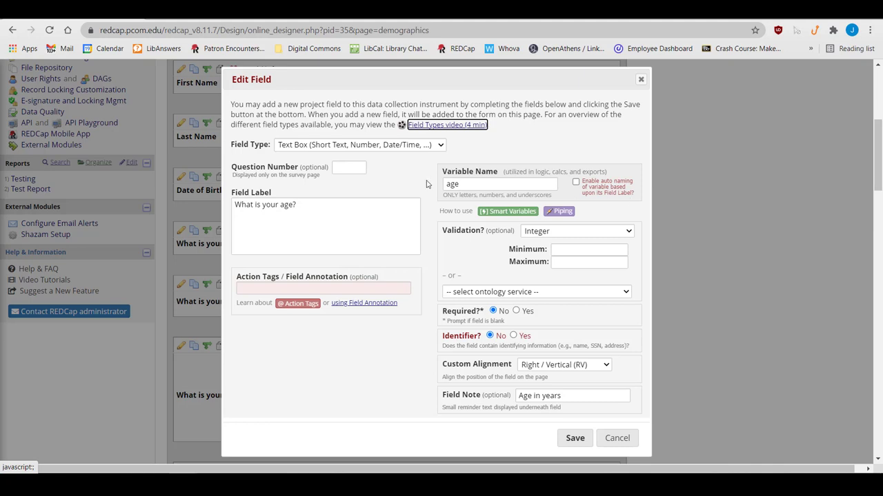
pyautogui.click(440, 145)
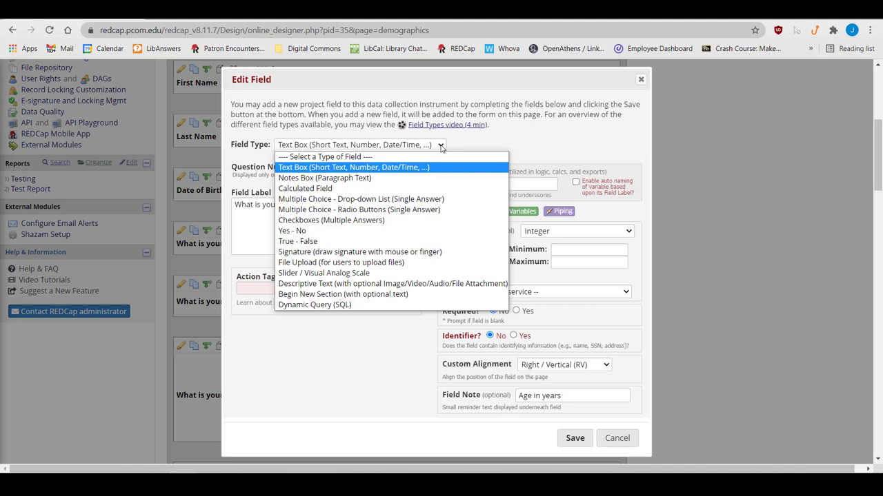
pyautogui.click(562, 164)
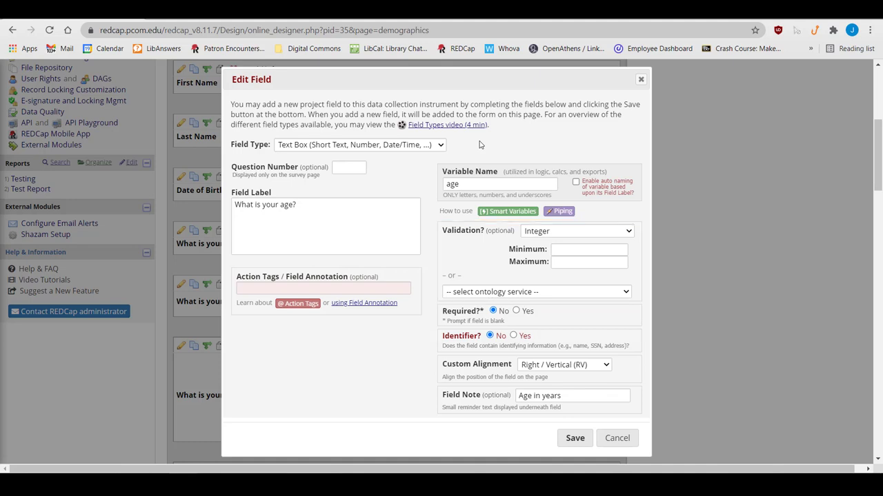
# Step: Try Integer validation with a minimum of 18 and a maximum of 80 on the age field, discarding the edit
pyautogui.click(628, 232)
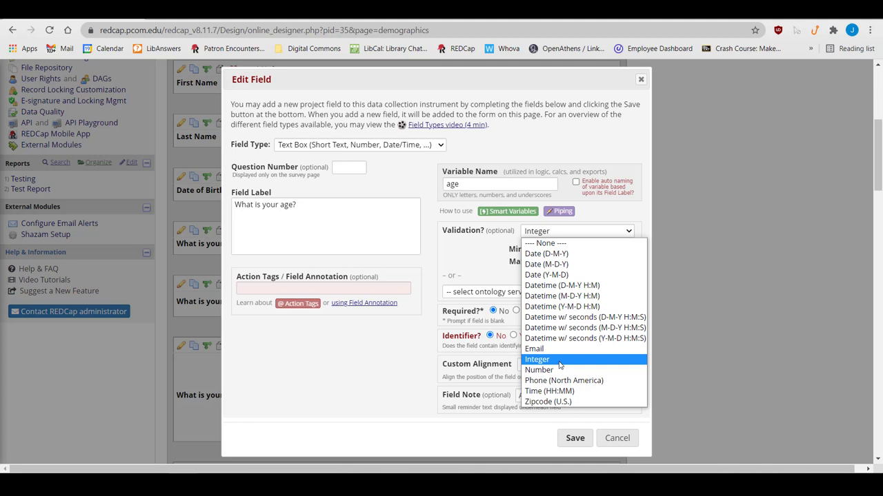
pyautogui.click(559, 360)
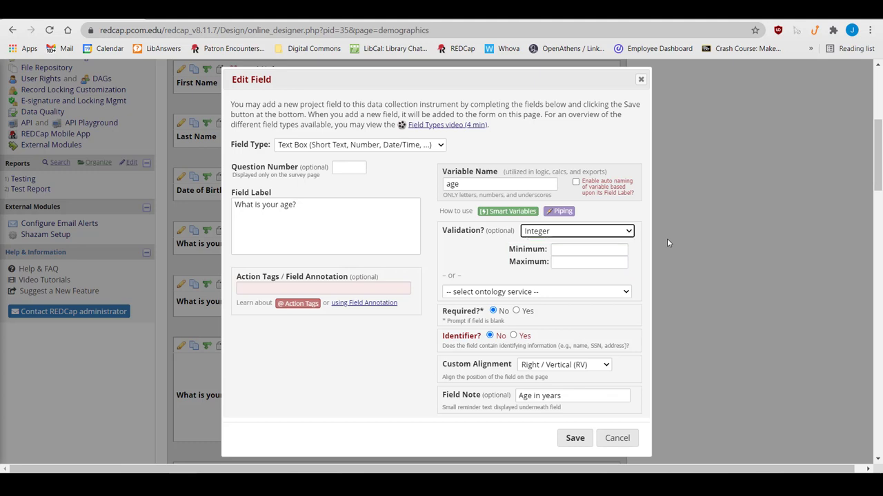
pyautogui.click(591, 250)
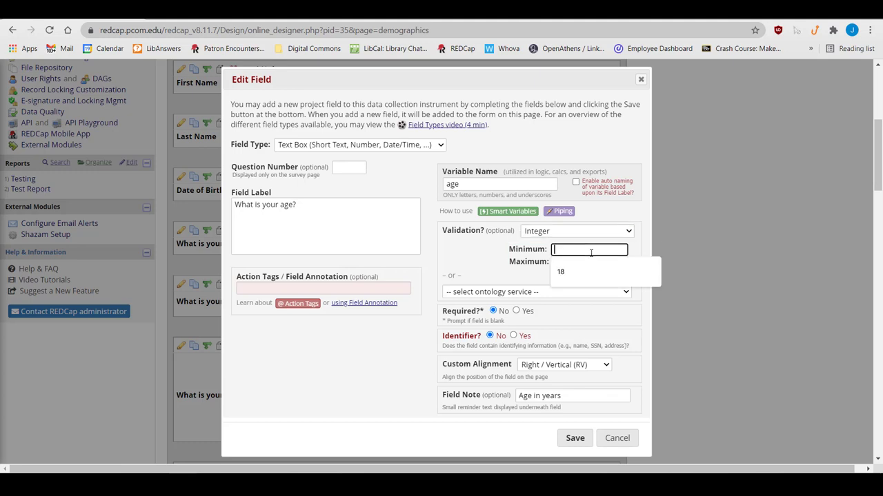
pyautogui.write('18')
pyautogui.press('Tab')
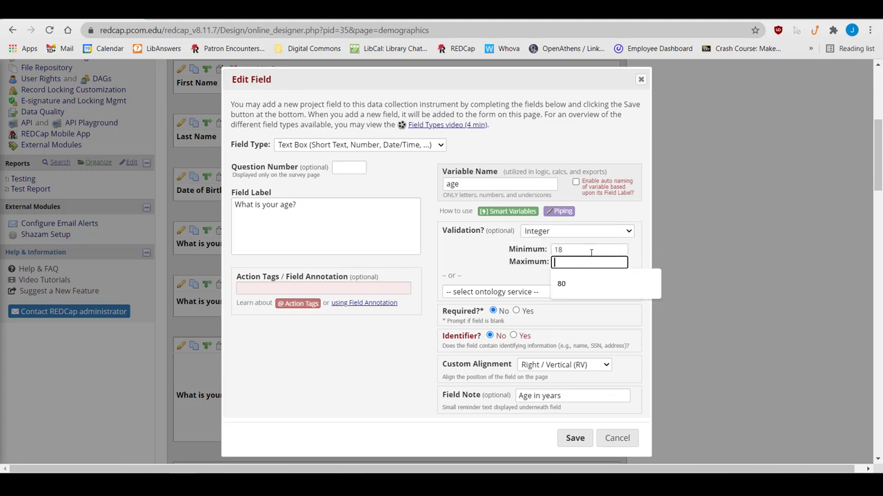
pyautogui.write('80')
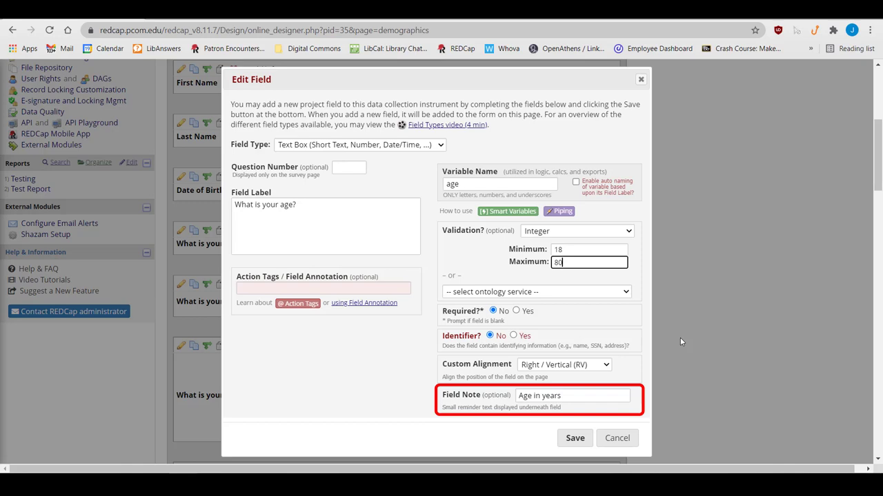
pyautogui.click(613, 438)
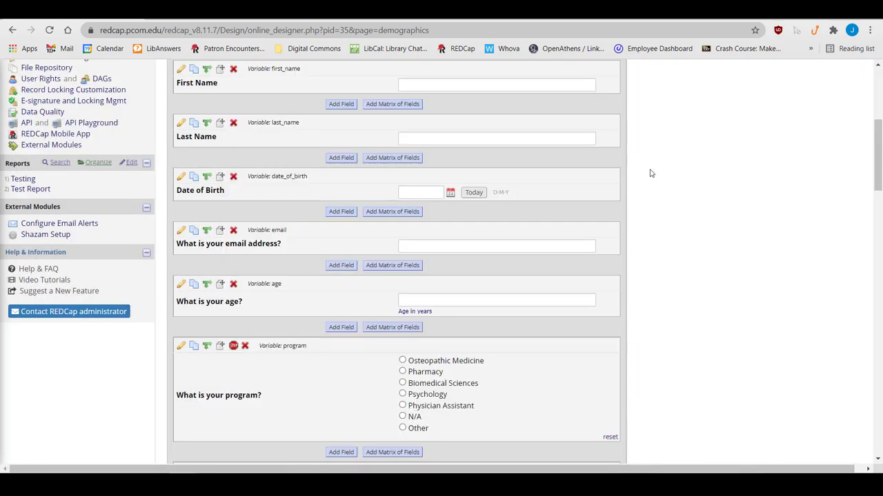
# Step: Open the multiple-choice program field for editing and review the field types it could use
pyautogui.scroll(-2, 648, 176)
pyautogui.click(179, 235)
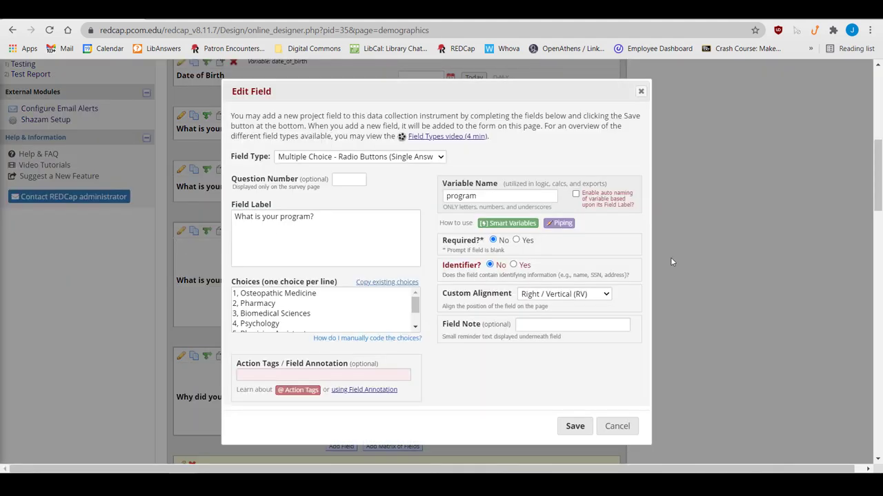
pyautogui.click(430, 158)
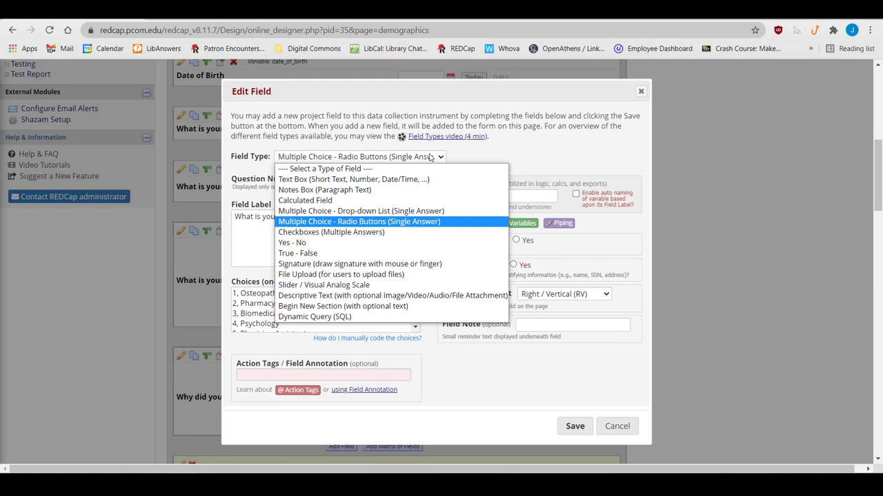
pyautogui.click(568, 161)
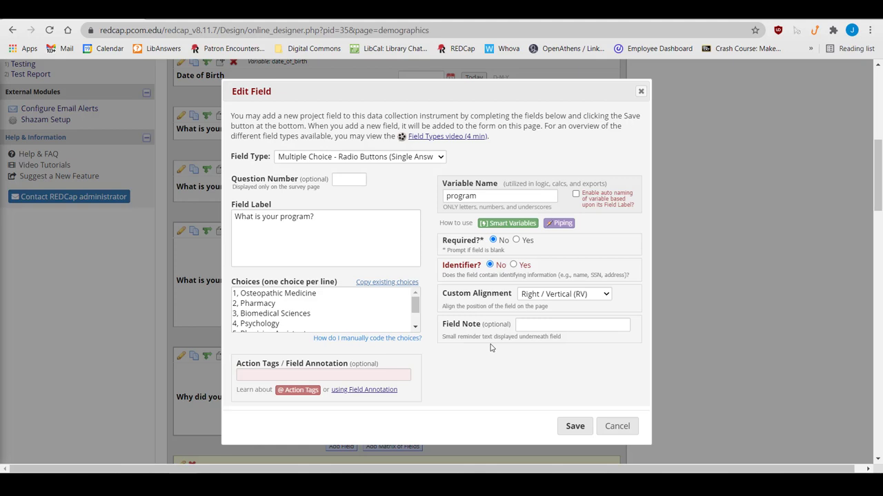
# Step: Insert the choice "3, Physical Therapy" after Pharmacy in the program field's choices
pyautogui.click(320, 304)
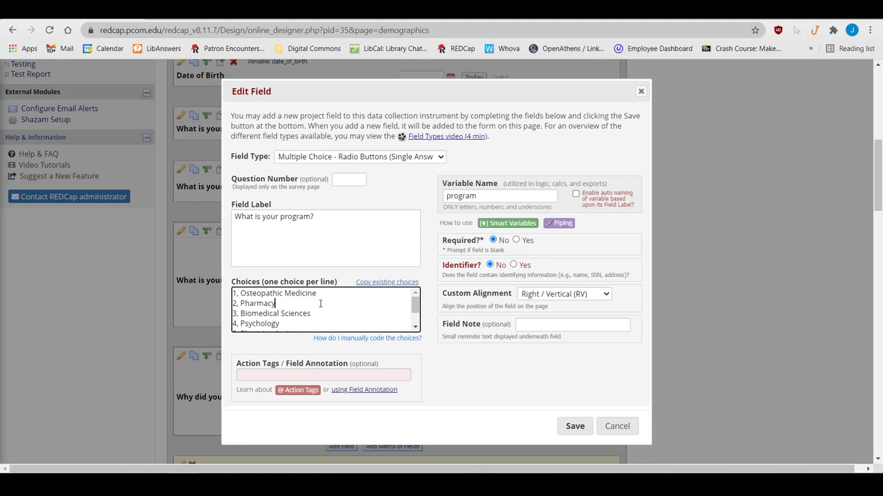
pyautogui.press('Return')
pyautogui.write('3,')
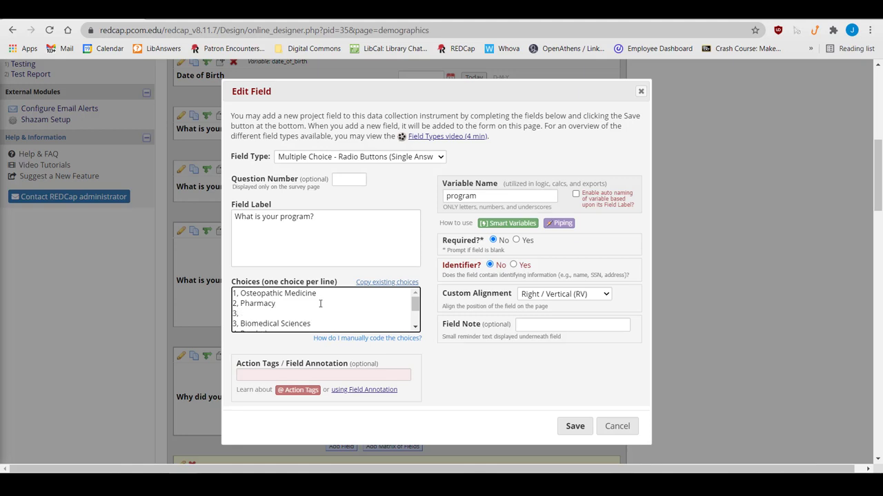
pyautogui.write(' Physical Therapy')
# Step: Recode Biomedical Sciences as 4 and Psychology as 5 in the program field's choices
pyautogui.press('Down')
pyautogui.press('Home')
pyautogui.press('Right')
pyautogui.press('BackSpace')
pyautogui.write('4')
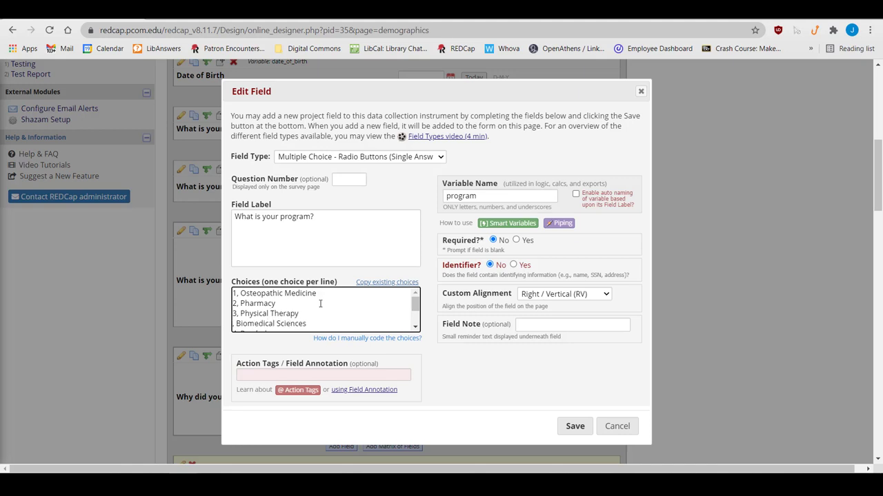
pyautogui.press('Down')
pyautogui.press('BackSpace')
pyautogui.press('BackSpace')
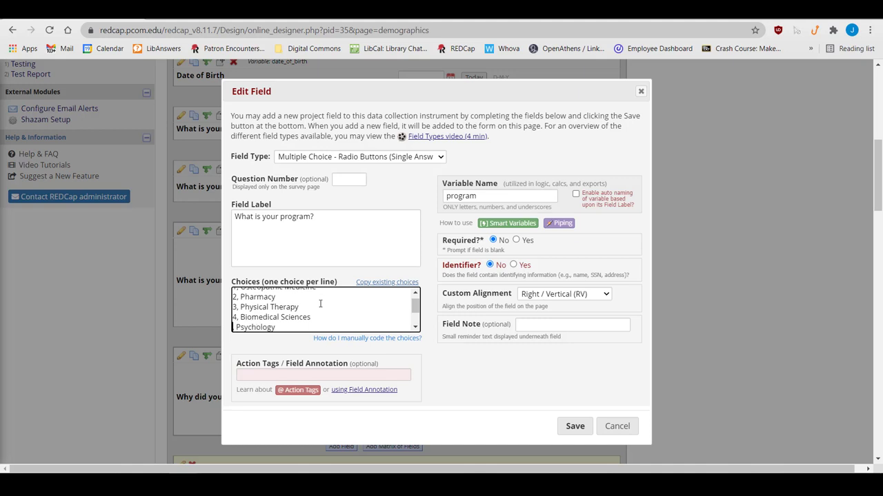
pyautogui.write('5')
# Step: Restore code 3 for Biomedical Sciences and 4 for Psychology, and recode Physical Therapy as 6
pyautogui.press('BackSpace')
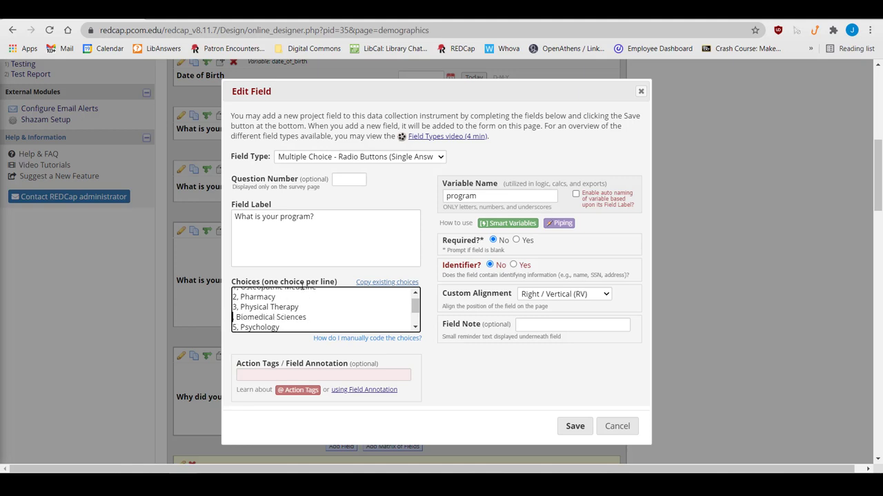
pyautogui.write('3')
pyautogui.press('BackSpace')
pyautogui.write('4')
pyautogui.scroll(-2, 307, 295)
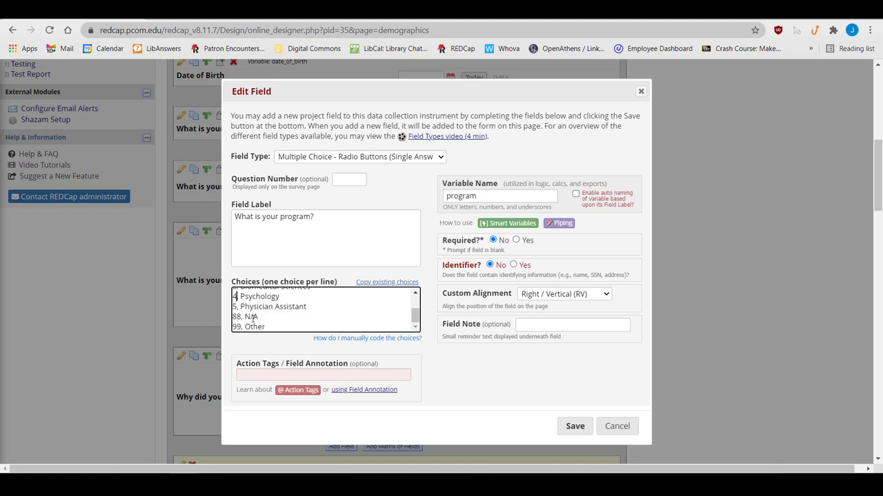
pyautogui.scroll(3, 239, 310)
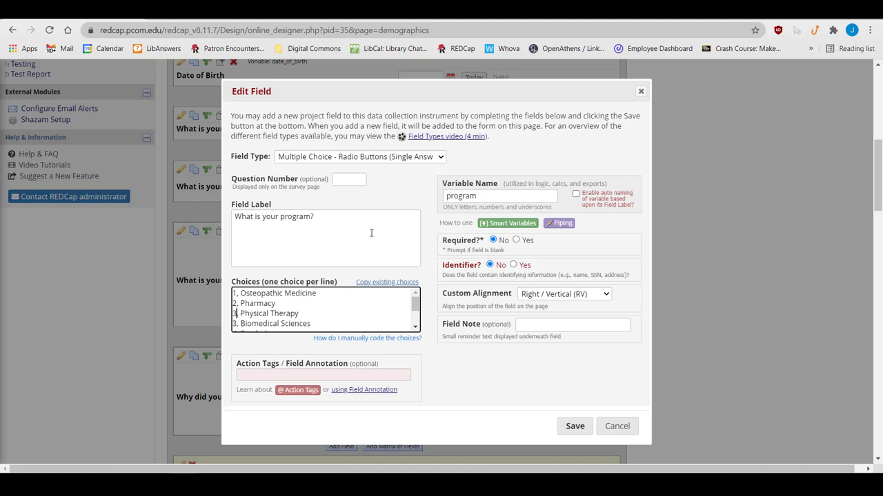
pyautogui.press('BackSpace')
pyautogui.write('6')
pyautogui.scroll(-2, 385, 311)
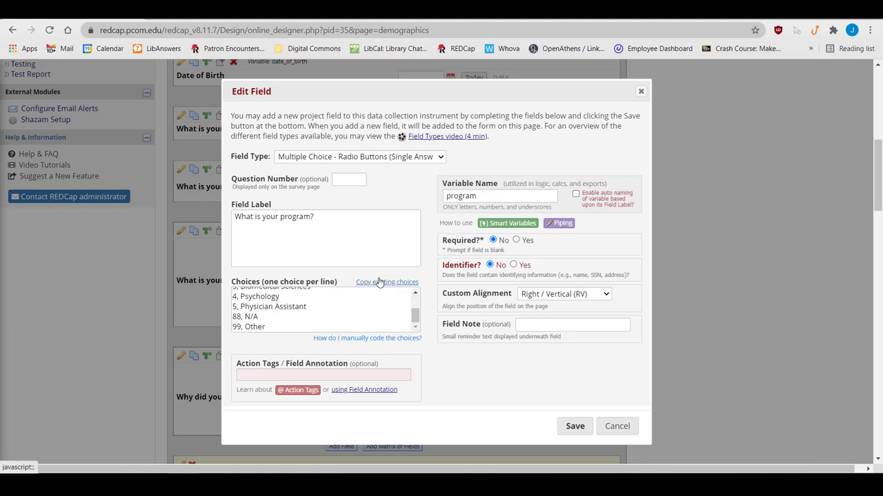
# Step: Review the project's existing choice sets available for copying, and close the program field without saving
pyautogui.click(378, 282)
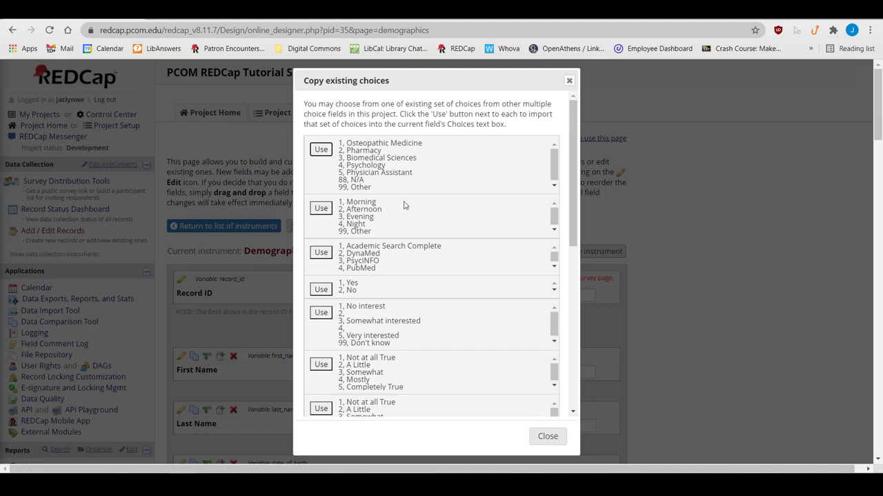
pyautogui.click(321, 150)
pyautogui.click(555, 435)
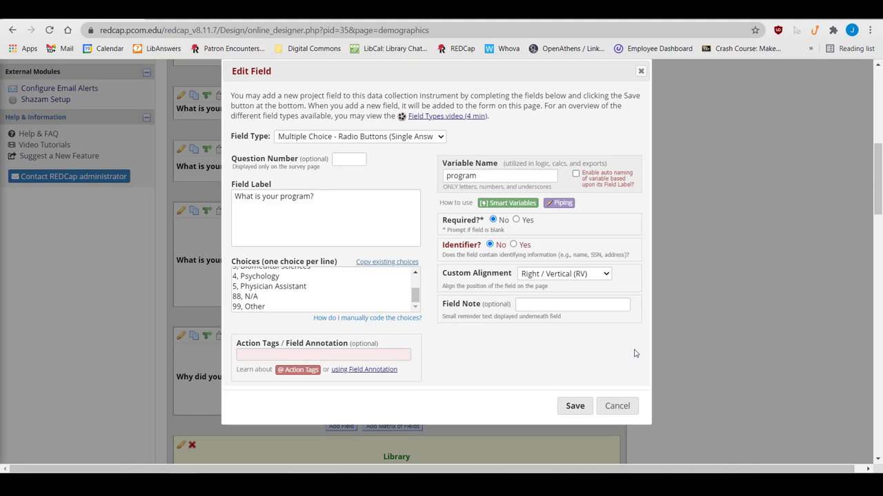
pyautogui.click(617, 406)
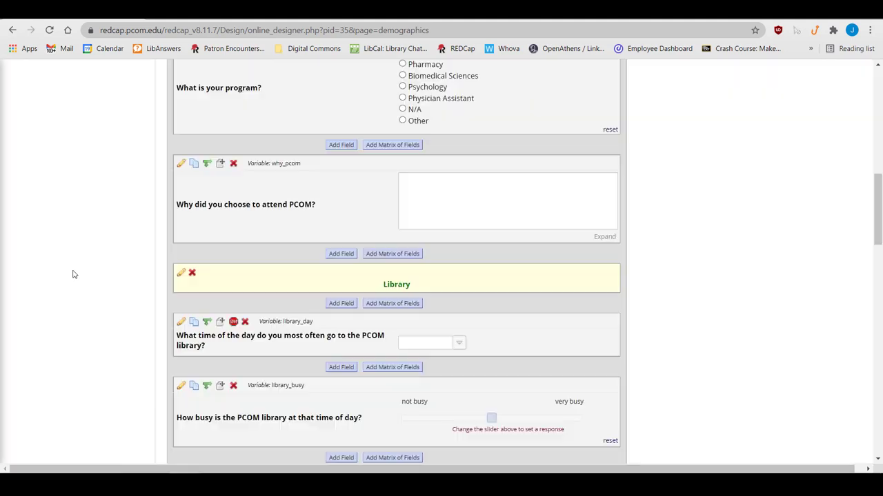
# Step: Check the auto-complete setting of the library_day drop-down field and close it without saving
pyautogui.click(180, 322)
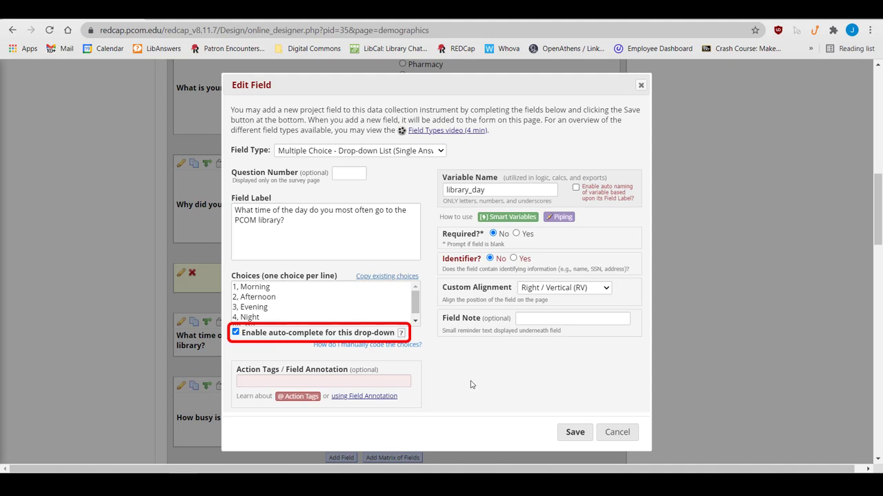
pyautogui.click(617, 433)
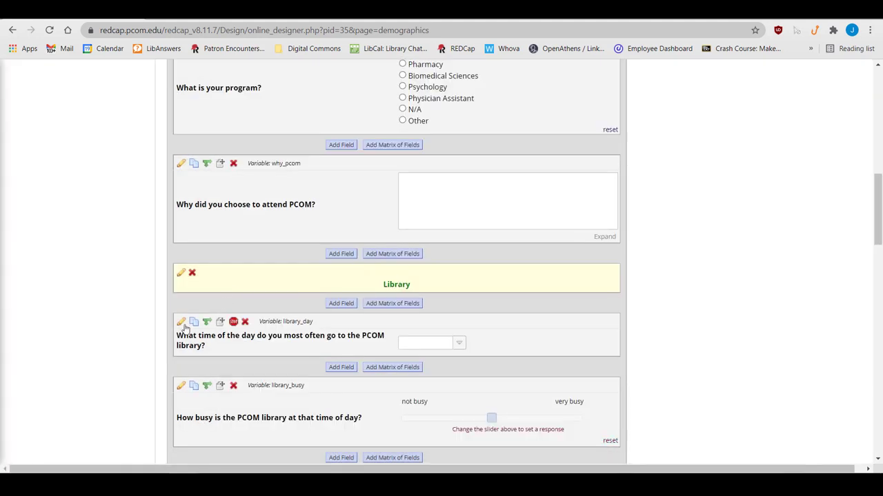
# Step: Open the library_busy slider field and review its custom alignment options, choosing Right / Horizontal (RH)
pyautogui.click(180, 388)
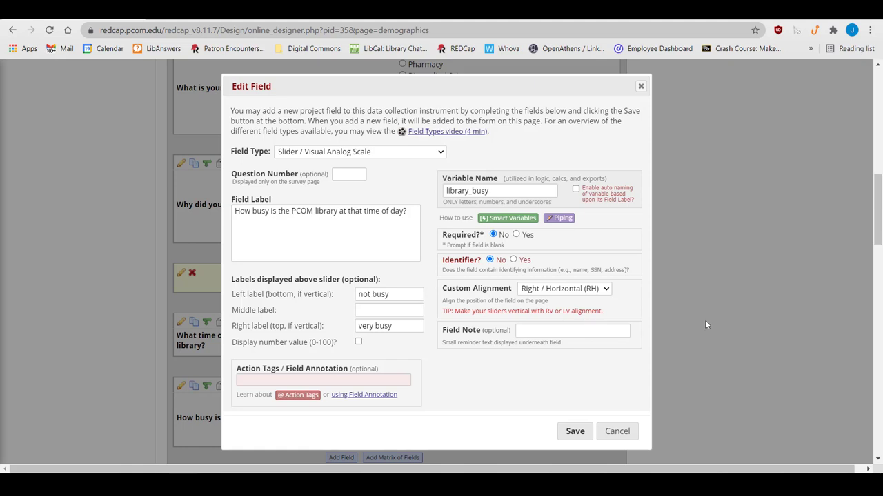
pyautogui.click(605, 288)
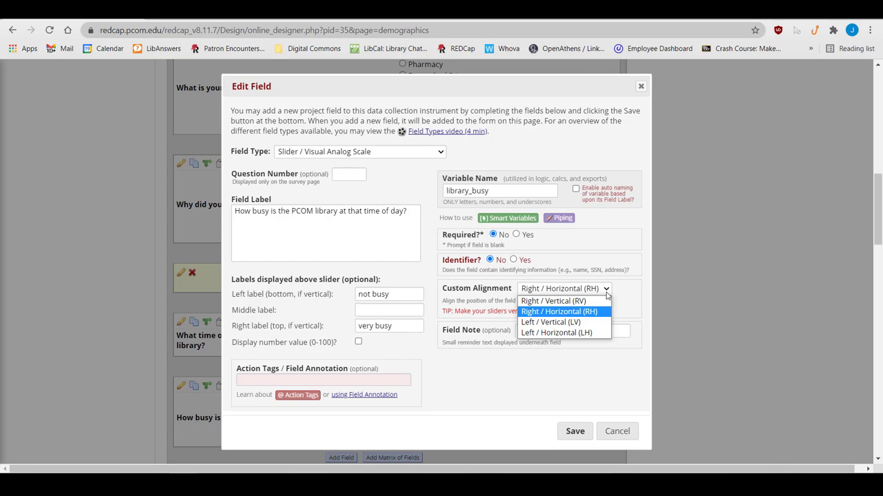
pyautogui.click(600, 312)
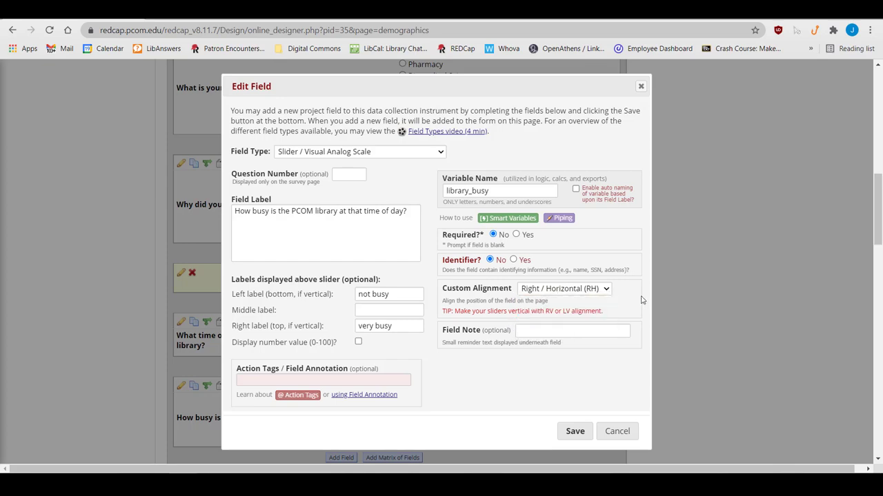
# Step: Close the library_busy field without saving, review the mole_image descriptive field's video and attachment display options, and close it without saving
pyautogui.click(617, 431)
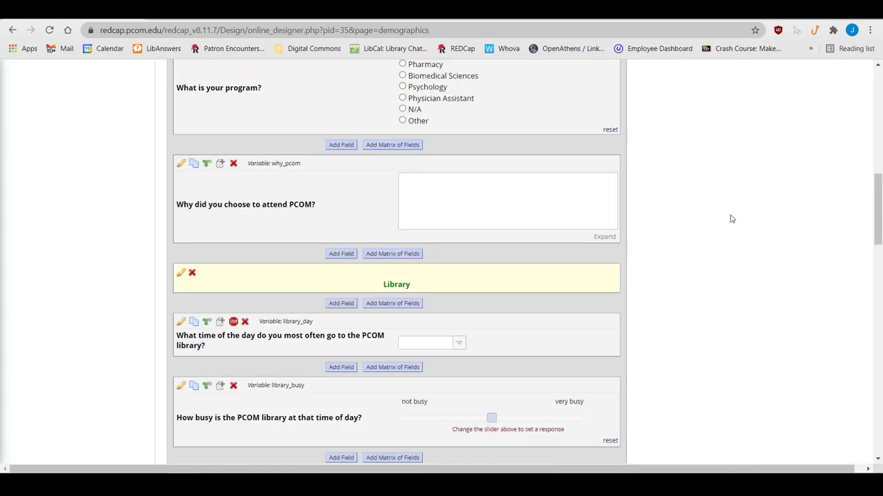
pyautogui.scroll(-3, 732, 219)
pyautogui.scroll(-8, 732, 218)
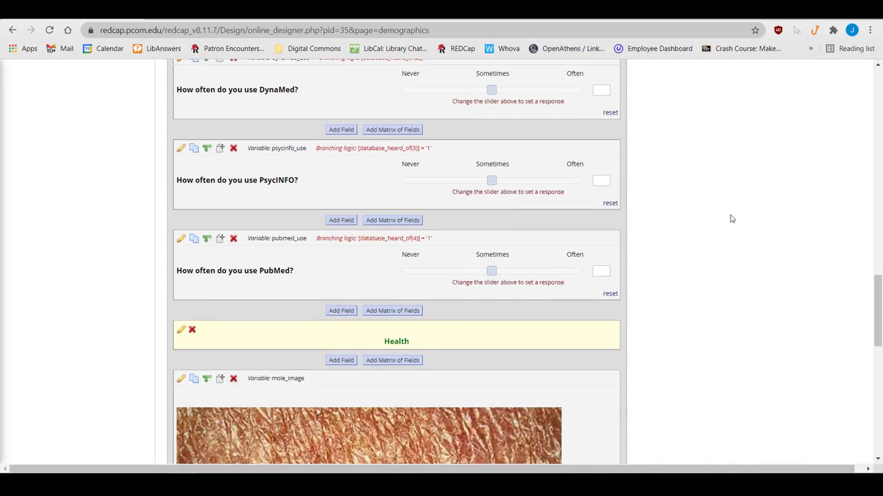
pyautogui.scroll(-2, 715, 213)
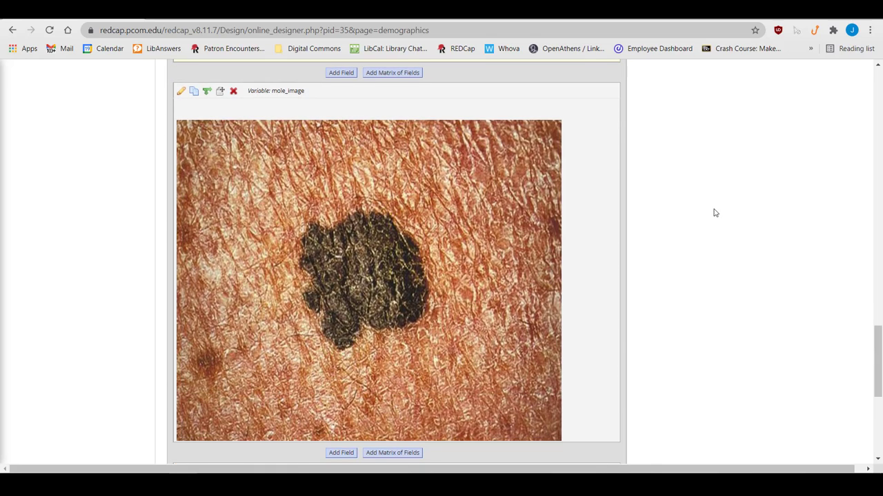
pyautogui.click(181, 91)
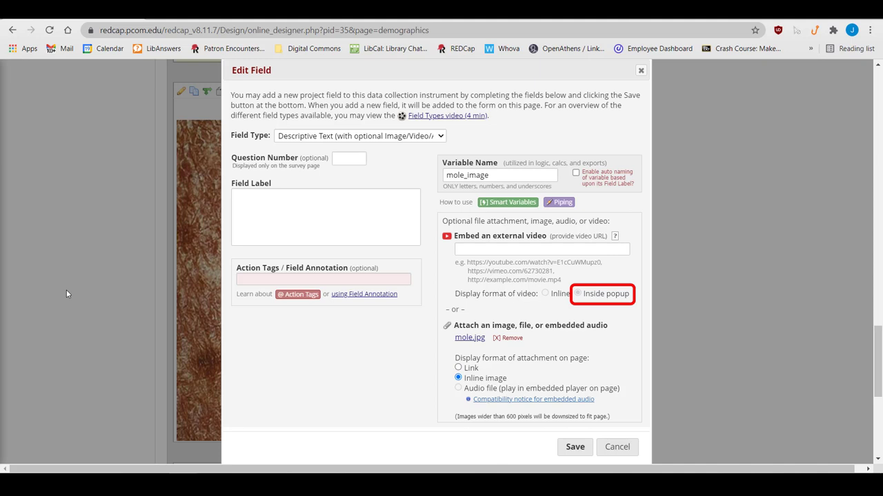
pyautogui.click(613, 447)
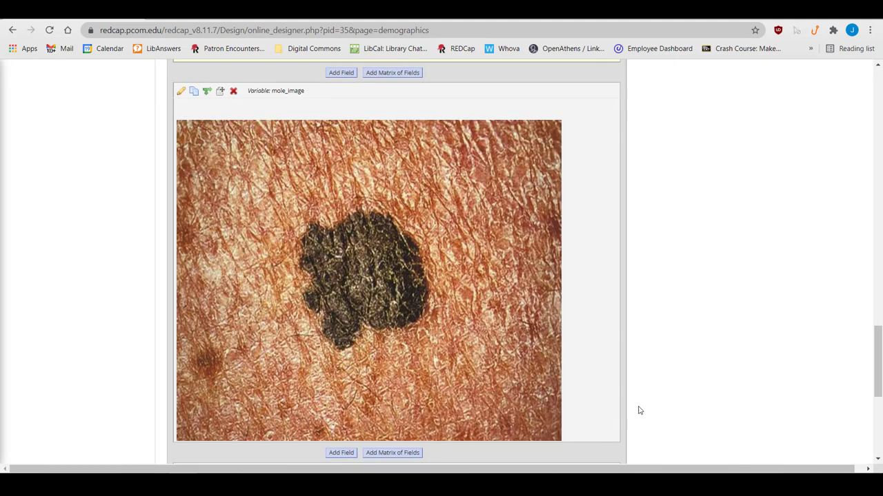
# Step: Open the mole_like_image Yes - No field and try changing its field type to Multiple Choice - Drop-down List (Single Answer)
pyautogui.scroll(-3, 641, 220)
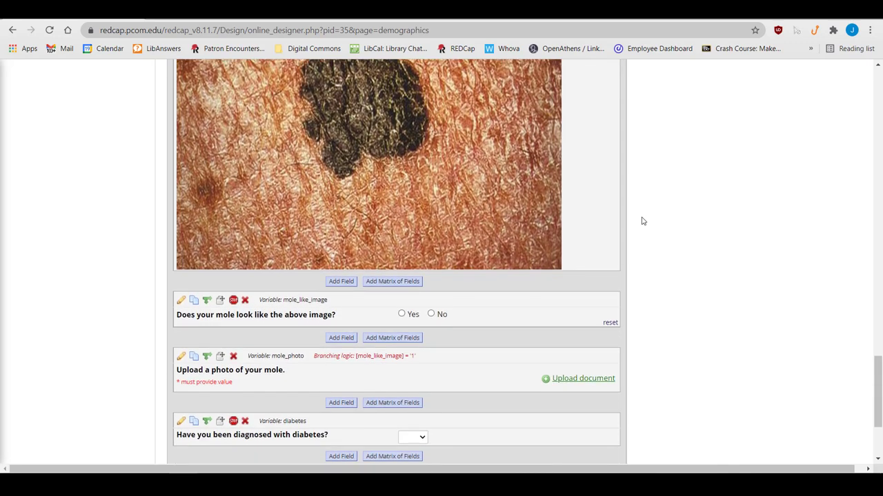
pyautogui.scroll(-1, 641, 221)
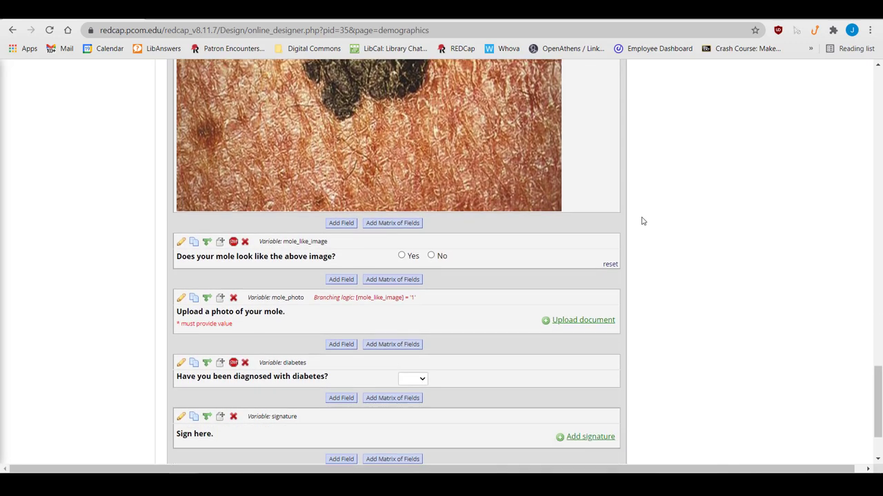
pyautogui.click(181, 241)
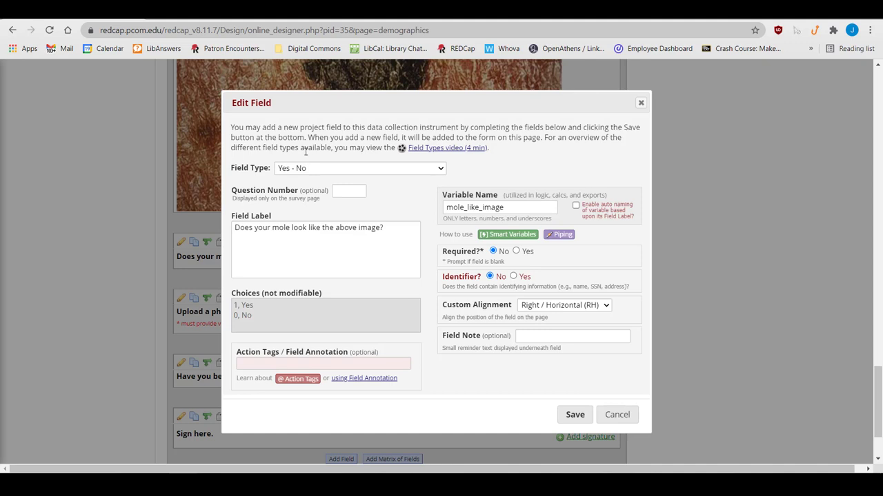
pyautogui.click(338, 169)
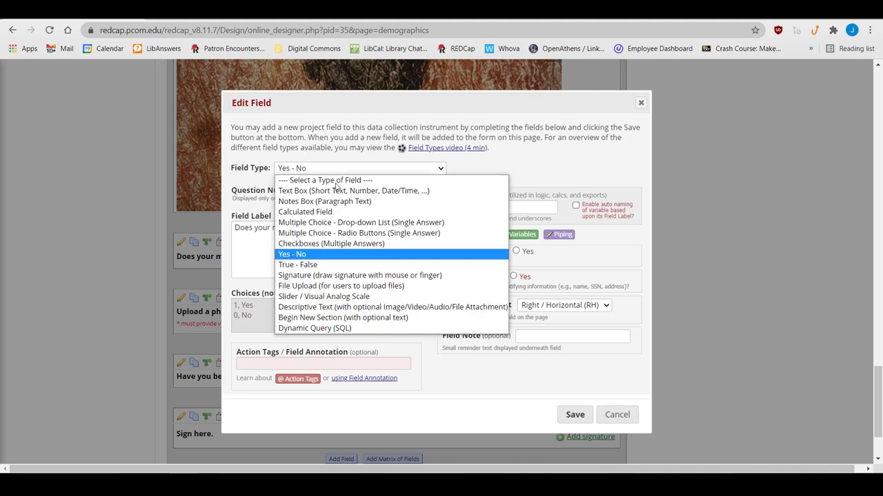
pyautogui.click(341, 226)
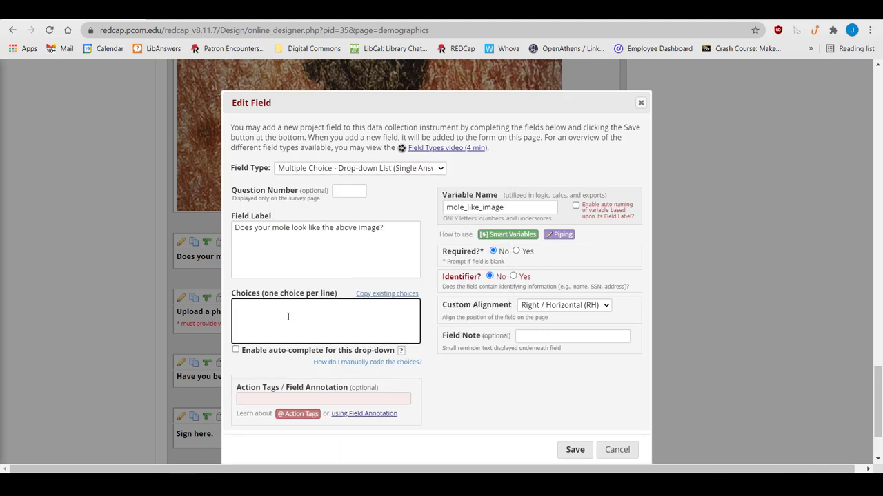
# Step: Enter No, Yes and N/a as drop-down choices, let raw values be assigned automatically, and discard the changes to the field
pyautogui.write('No 2, ')
pyautogui.write('Yes 3, ')
pyautogui.write('N/')
pyautogui.write('a')
pyautogui.click(570, 450)
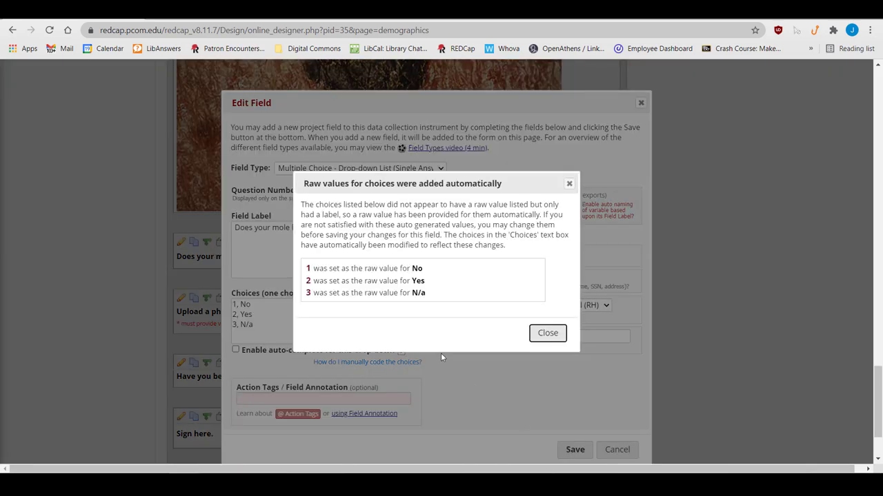
pyautogui.click(548, 333)
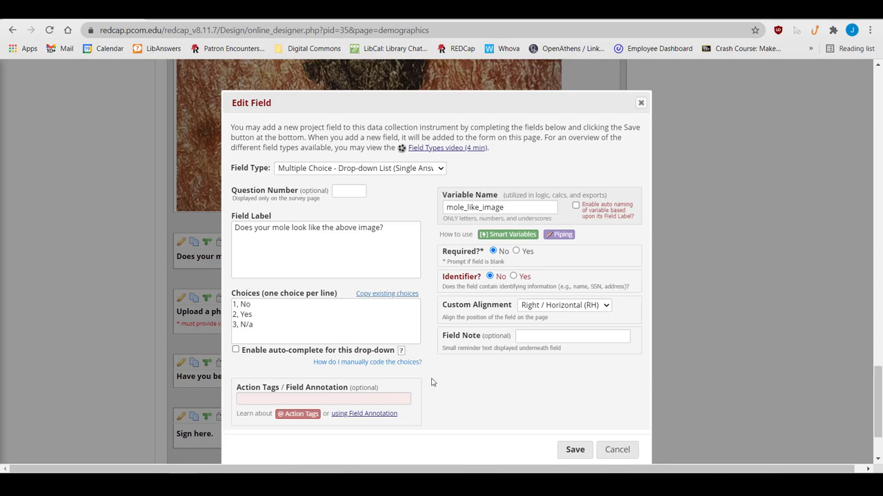
pyautogui.click(618, 450)
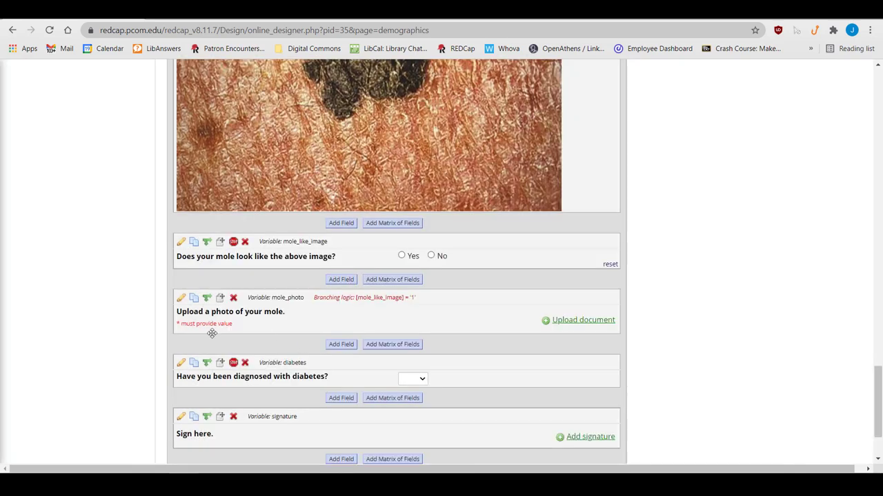
# Step: Review the settings of the mole_photo file upload field and the signature field, closing each without saving
pyautogui.click(180, 302)
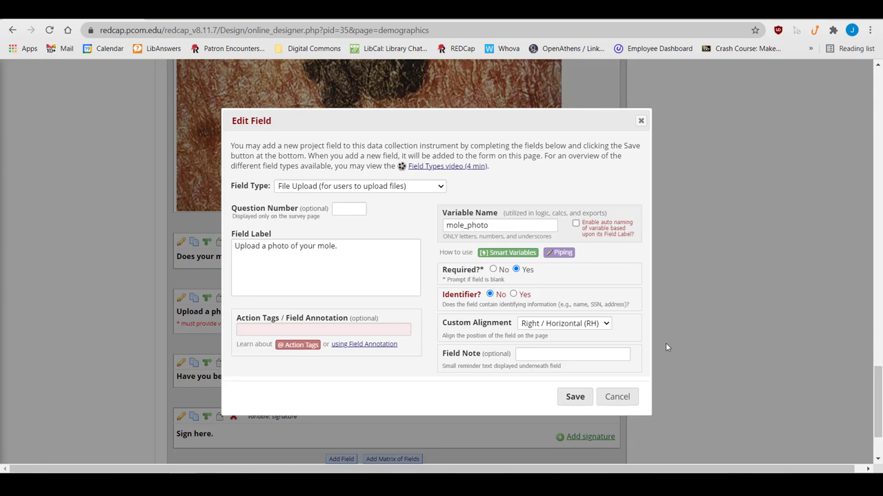
pyautogui.click(617, 396)
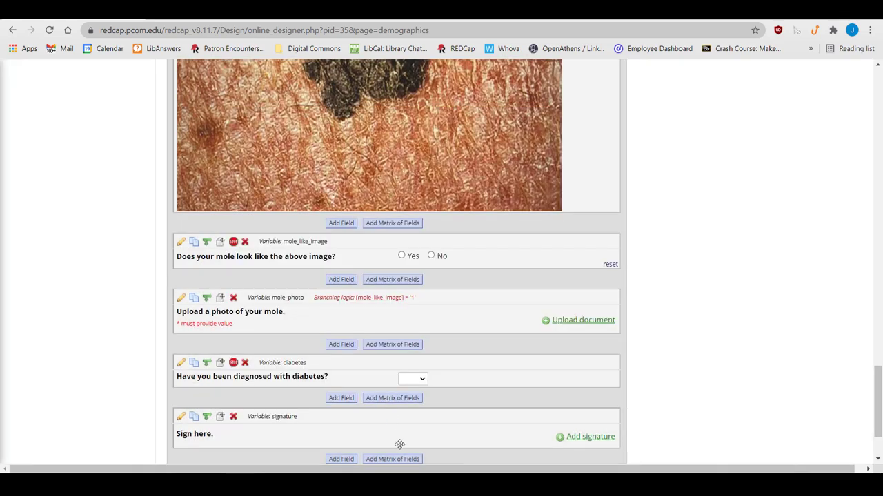
pyautogui.click(179, 416)
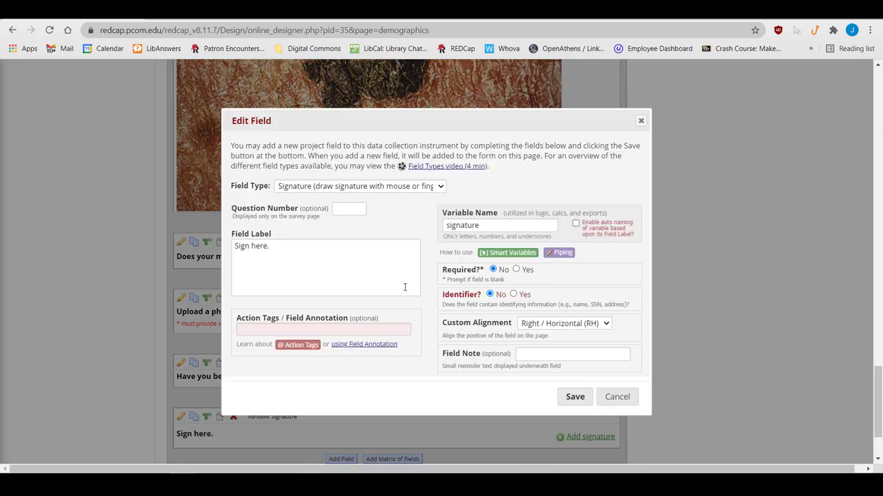
pyautogui.click(617, 397)
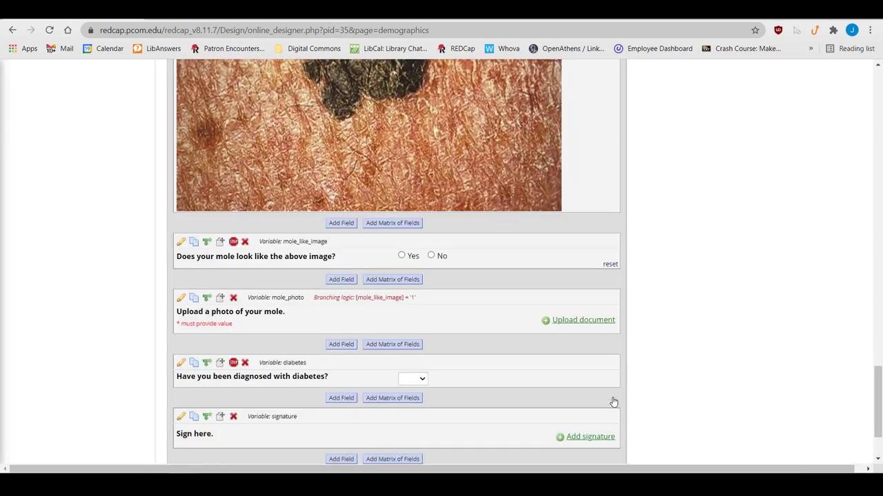
# Step: Review the HTML formatting in the Health section header's label and close it without saving
pyautogui.scroll(5, 655, 387)
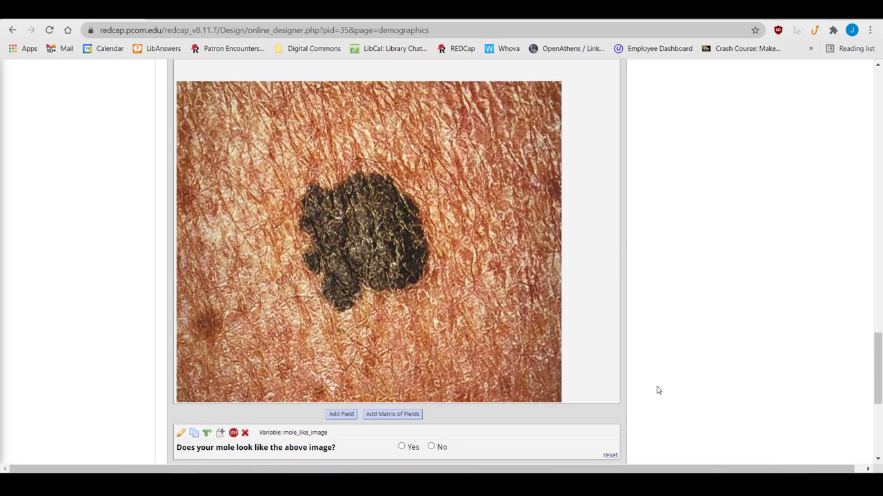
pyautogui.scroll(1, 656, 390)
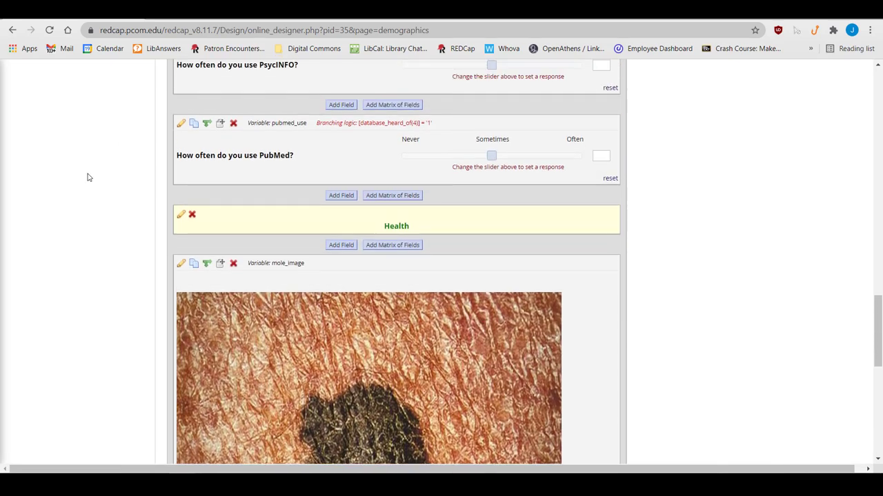
pyautogui.click(180, 216)
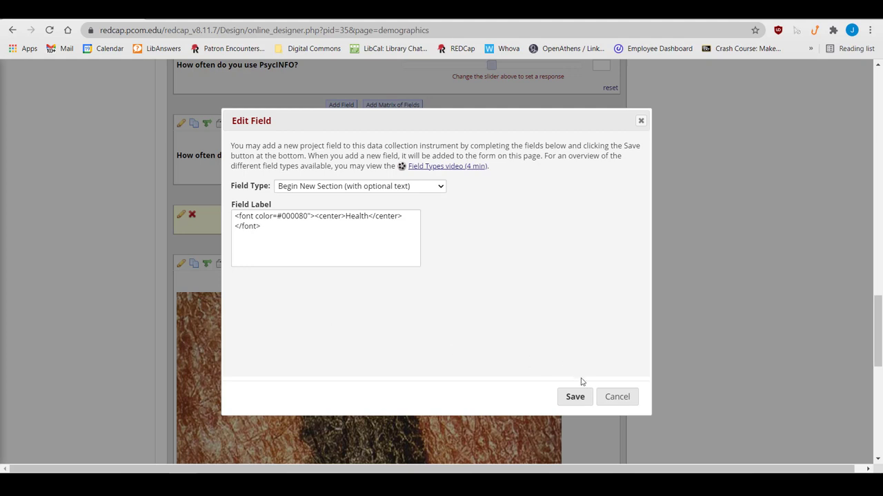
pyautogui.click(606, 399)
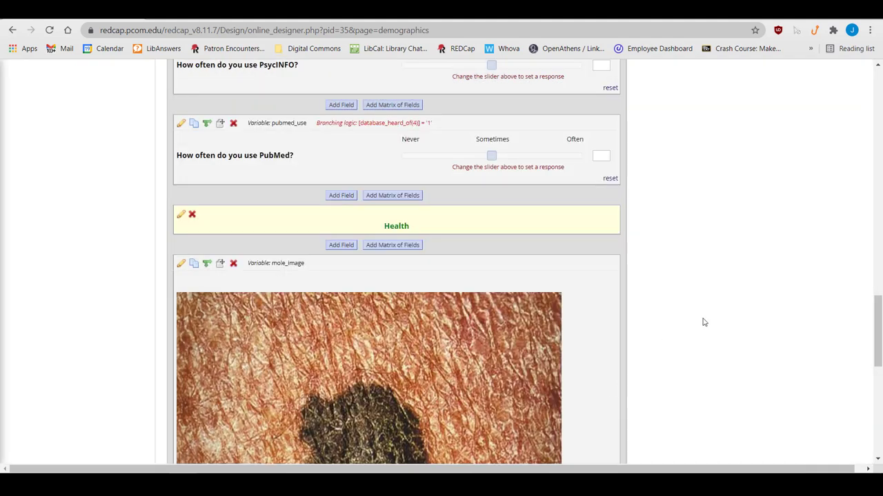